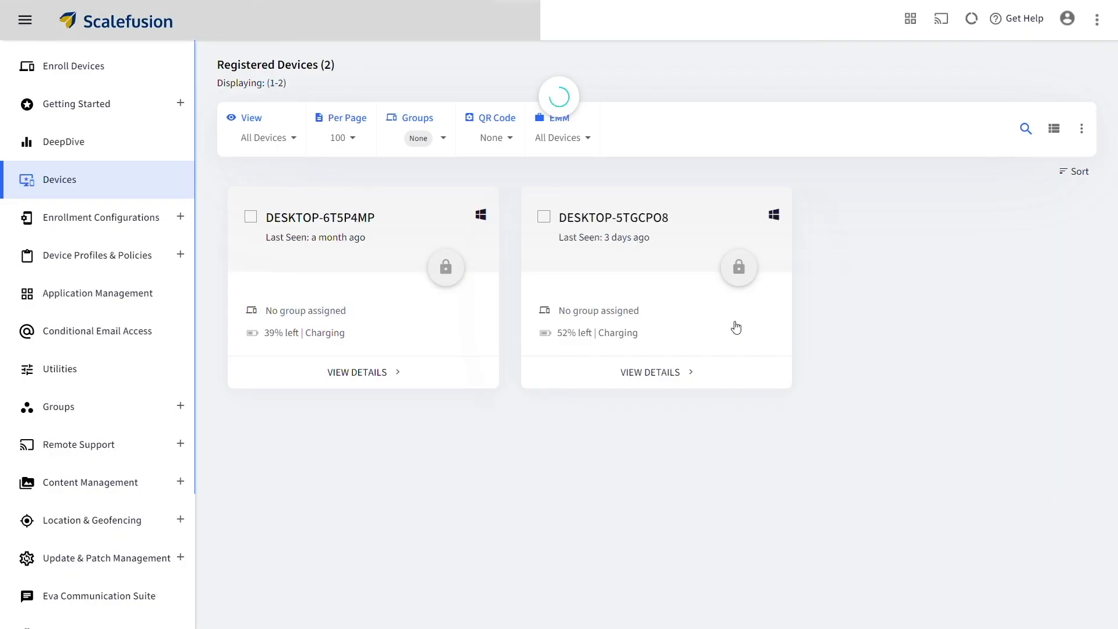
pyautogui.scroll(-4, 102, 361)
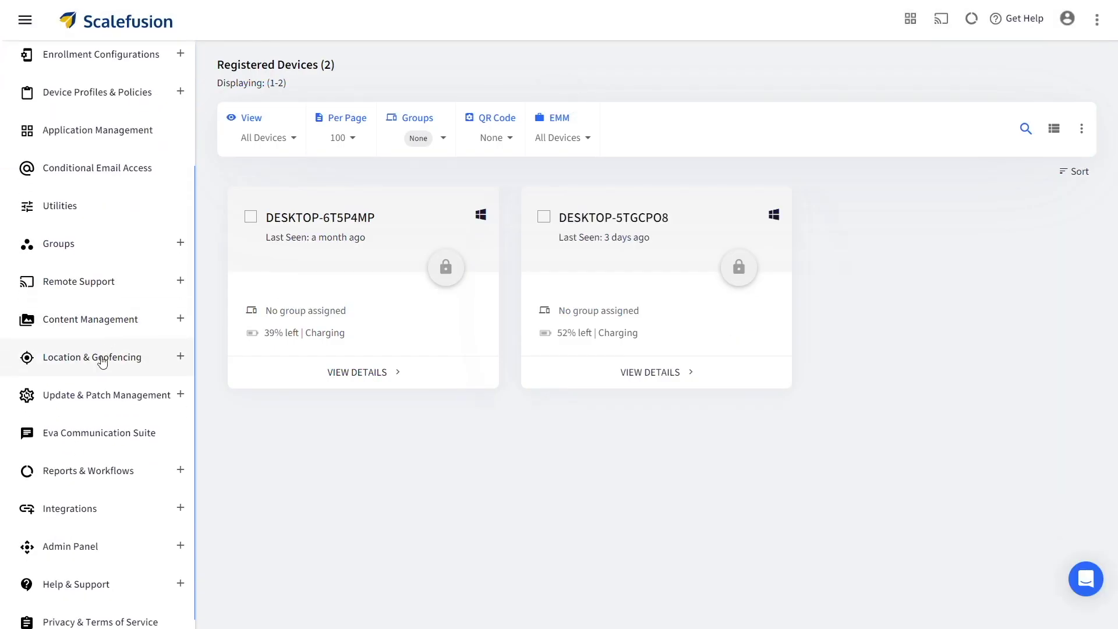
# Step: Expand Update & Patch Management in the sidebar and go to Windows OS Updates
pyautogui.click(112, 398)
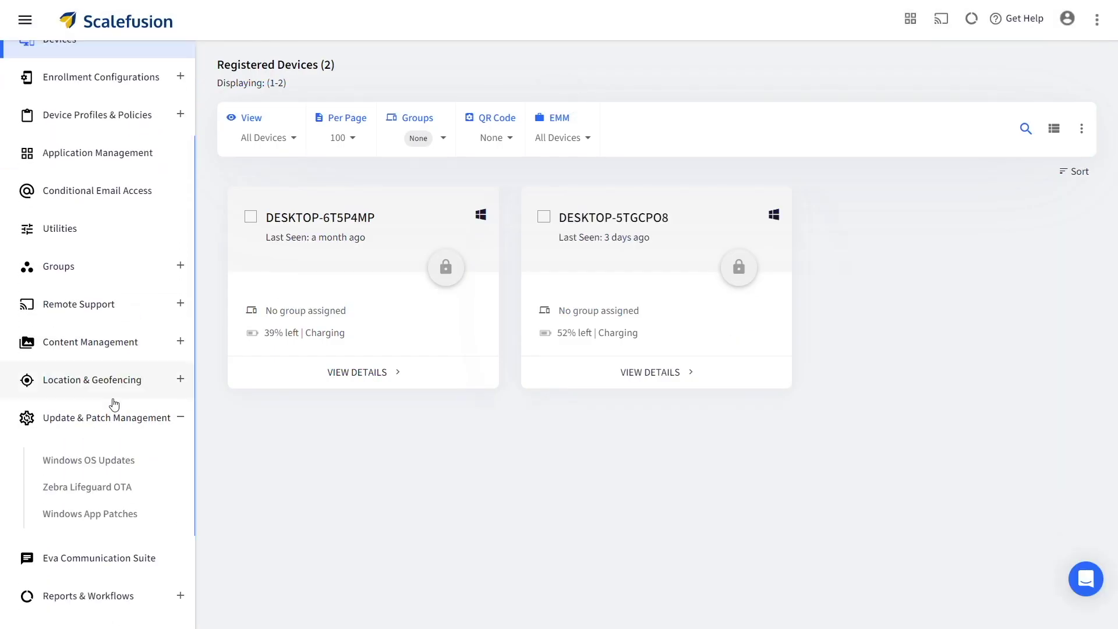
pyautogui.click(88, 460)
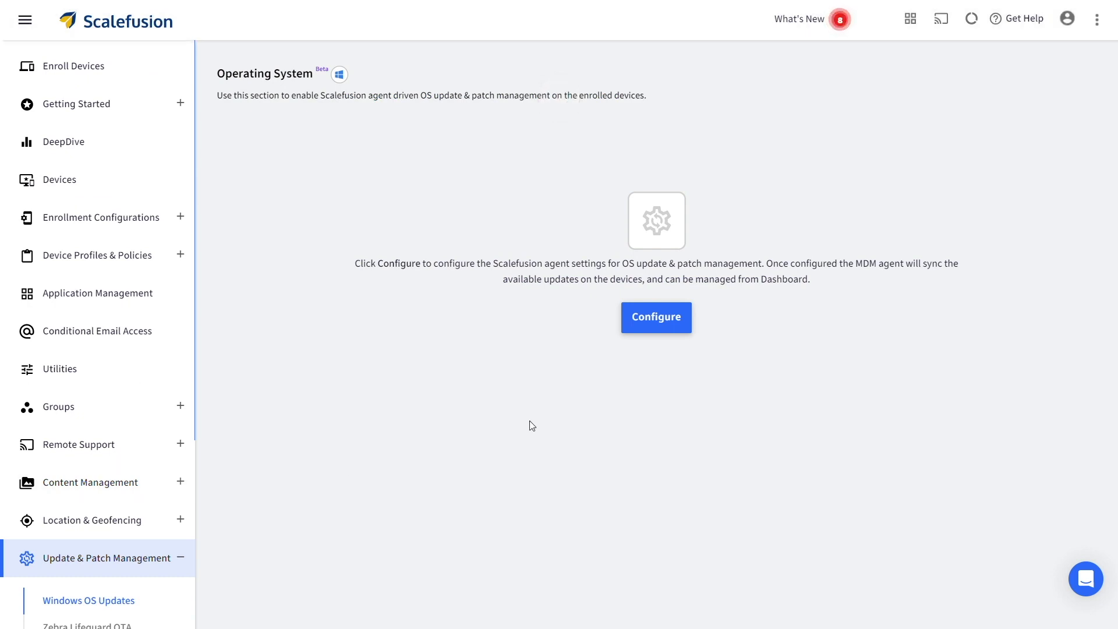
# Step: Enable agent-based Windows OS update management with 12-hour sync and prompt-for-reboot, and begin the reboot message
pyautogui.click(656, 316)
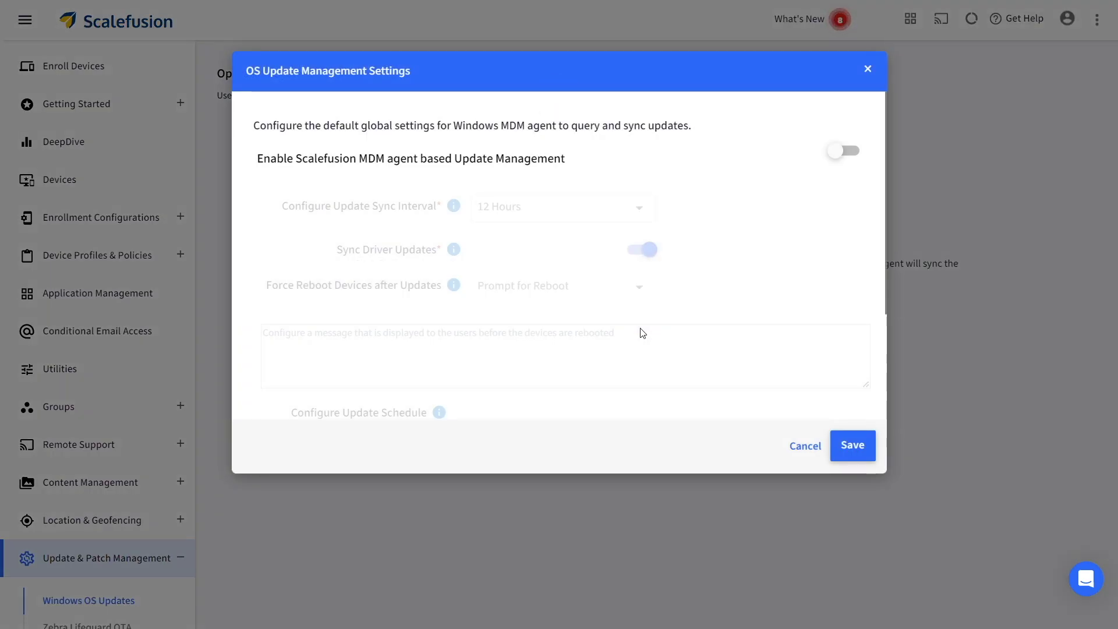
pyautogui.click(846, 154)
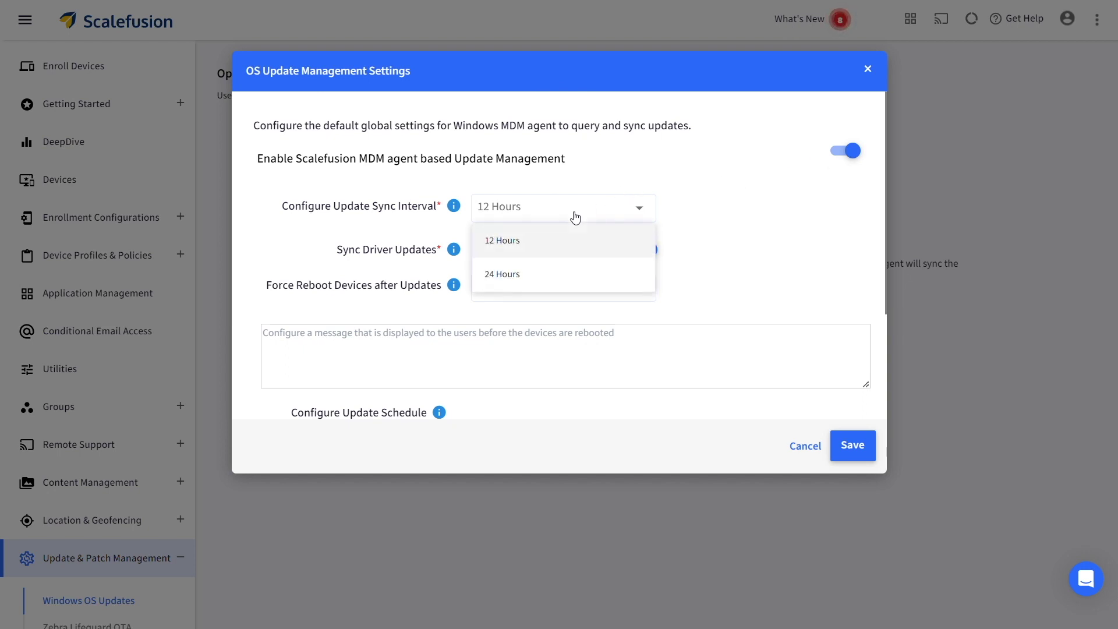
pyautogui.click(575, 216)
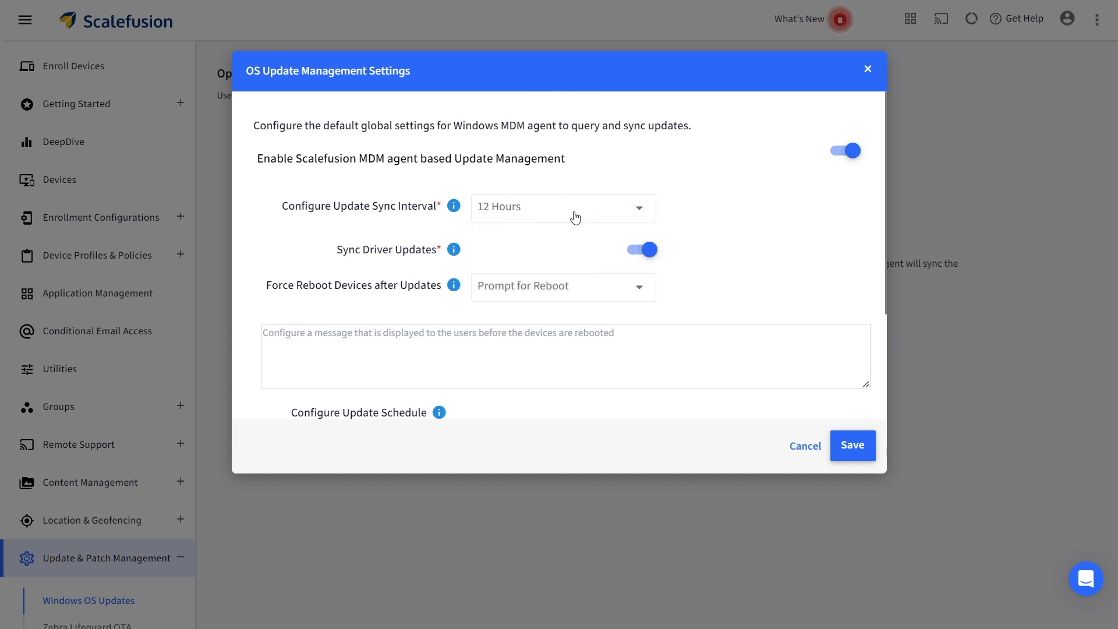
pyautogui.click(624, 295)
pyautogui.click(540, 354)
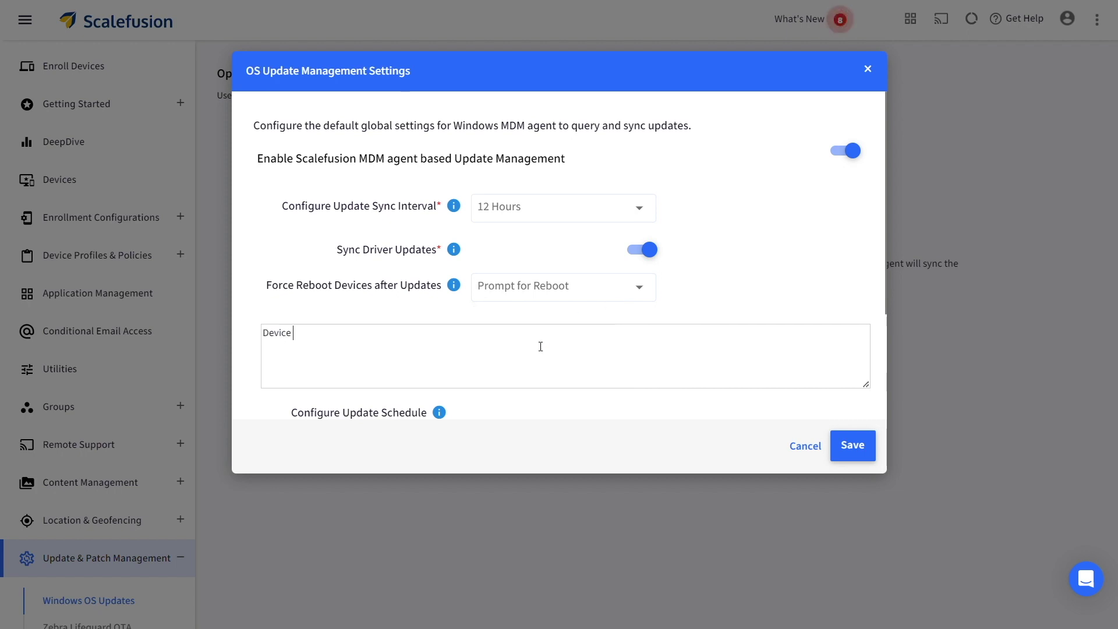
pyautogui.write('Device will reboot for updates')
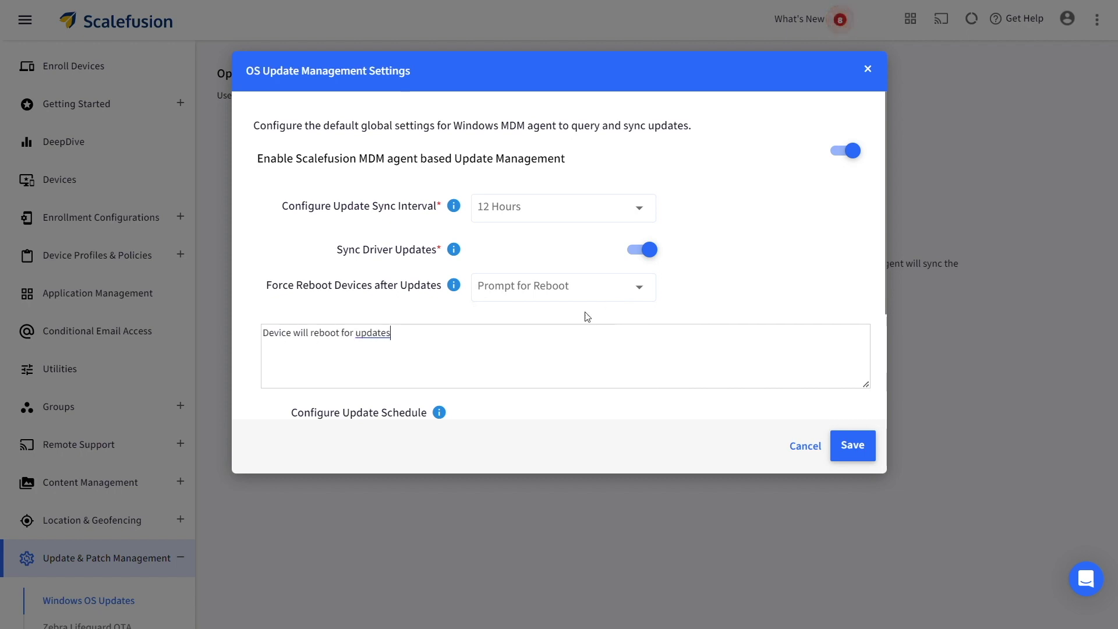
pyautogui.scroll(-1, 560, 329)
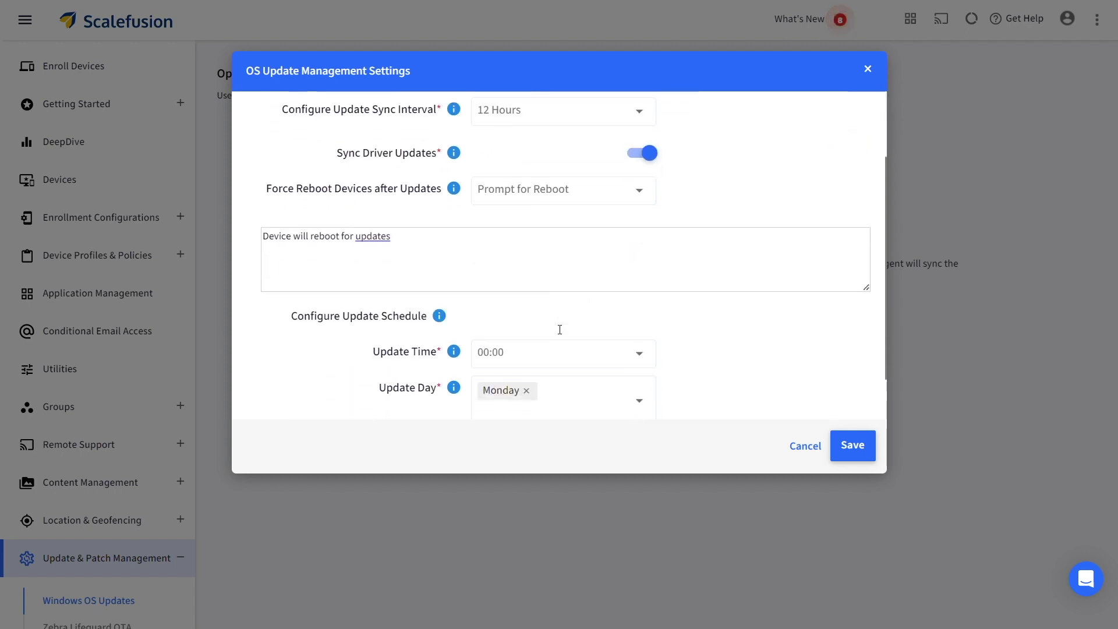
pyautogui.scroll(-1, 559, 330)
# Step: Set OS updates to run Daily at 00:00, every week, and save the settings
pyautogui.click(566, 303)
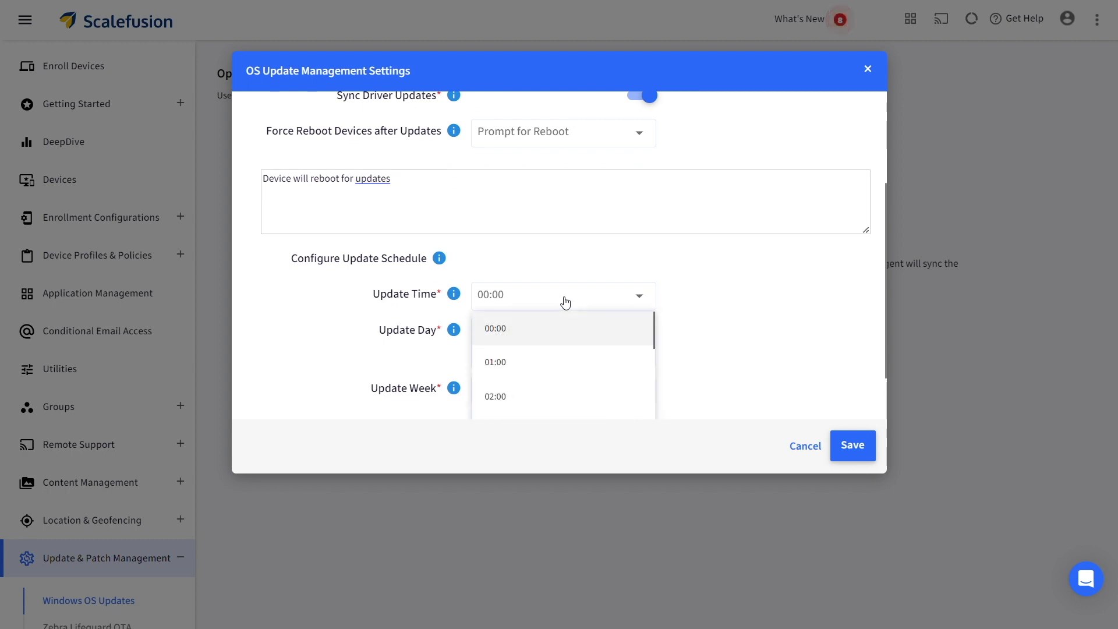
pyautogui.click(564, 304)
pyautogui.click(554, 341)
pyautogui.scroll(-1, 560, 356)
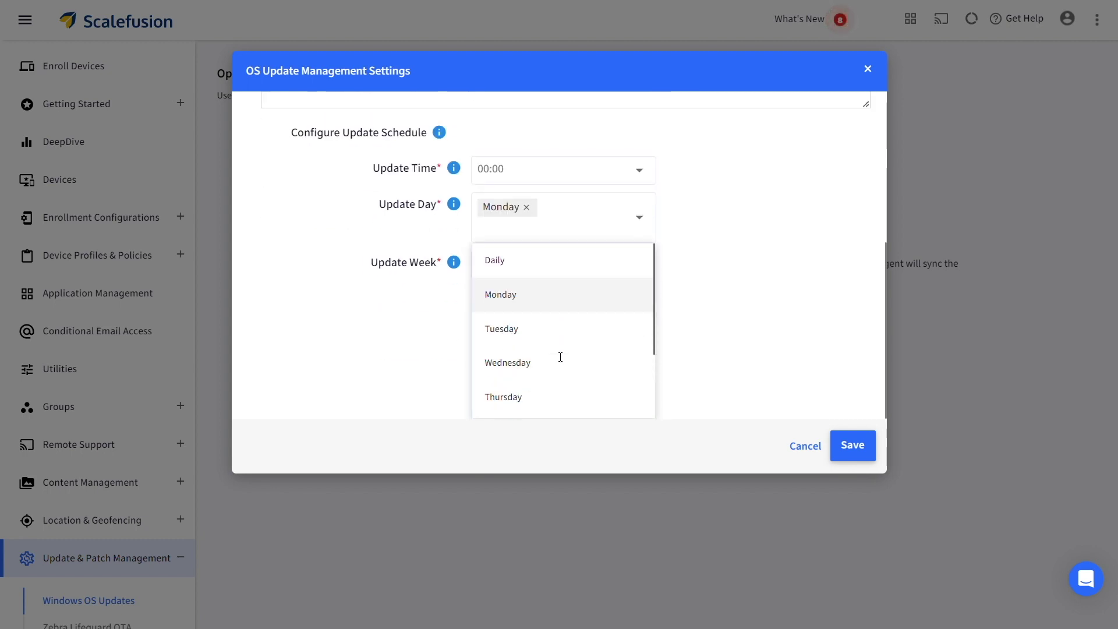
pyautogui.click(541, 332)
pyautogui.click(556, 397)
pyautogui.scroll(-1, 557, 398)
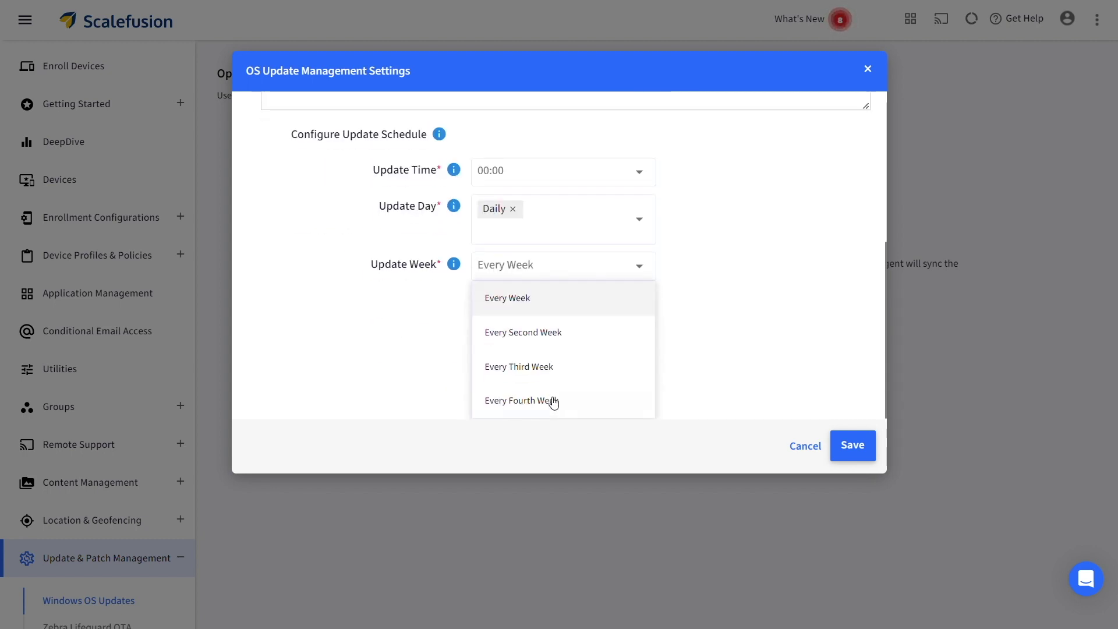
pyautogui.click(603, 302)
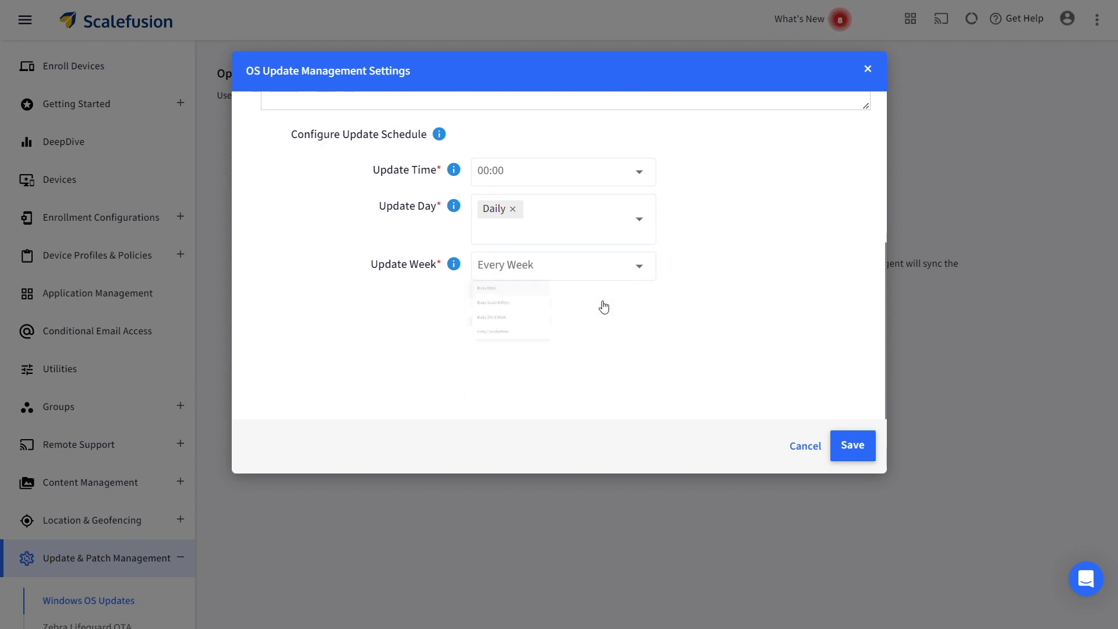
pyautogui.click(840, 446)
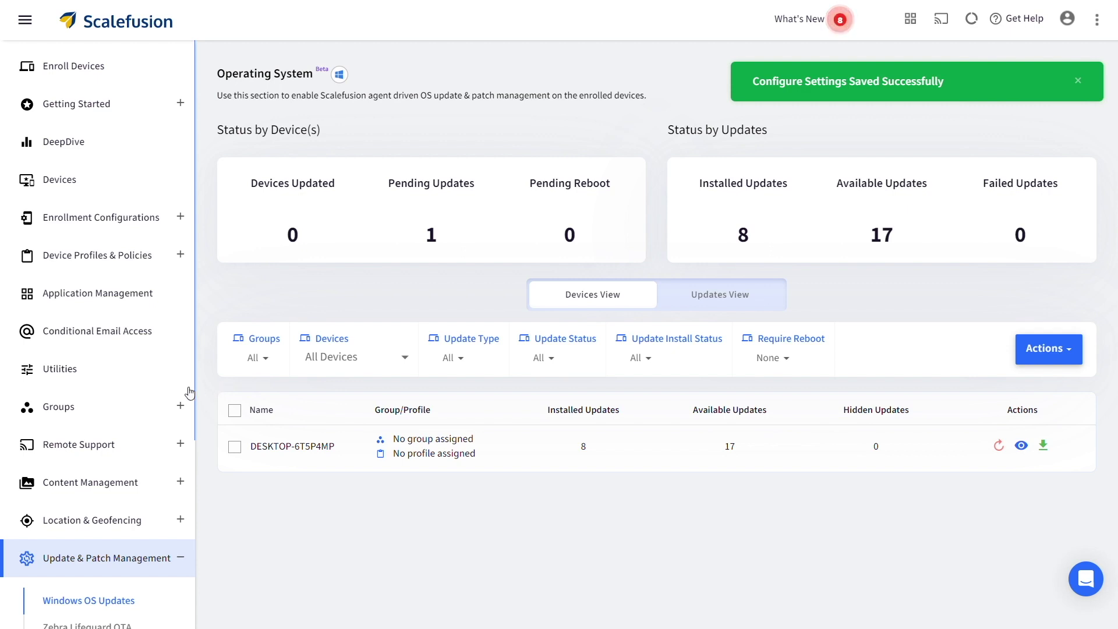
pyautogui.scroll(-3, 117, 389)
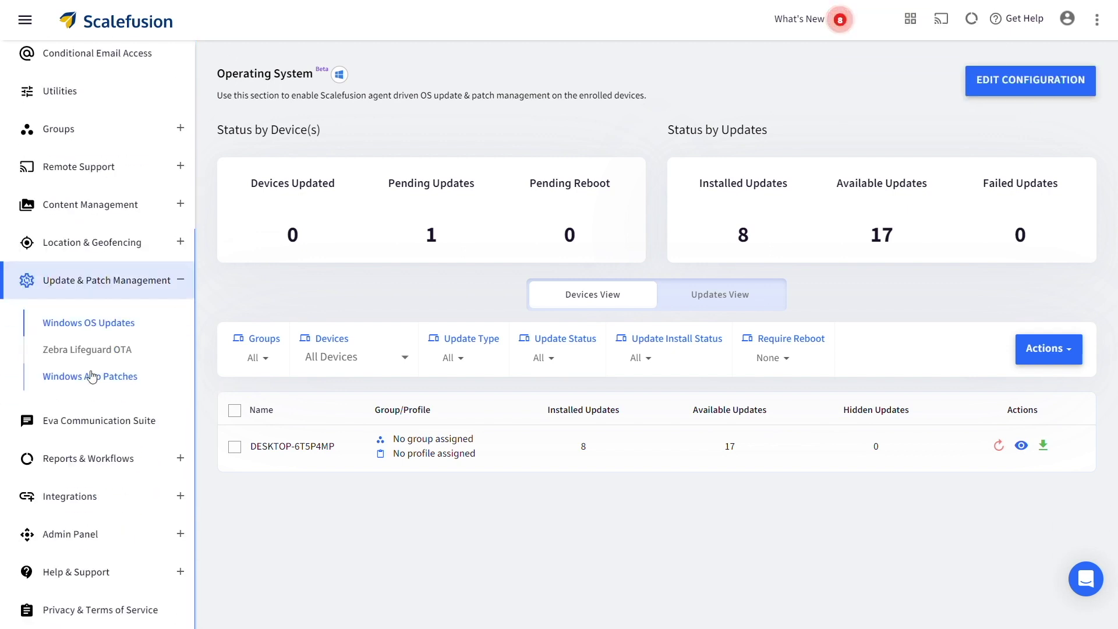
# Step: Enable agent-based update management for Windows app patches, keeping the 12-hour sync interval
pyautogui.click(91, 377)
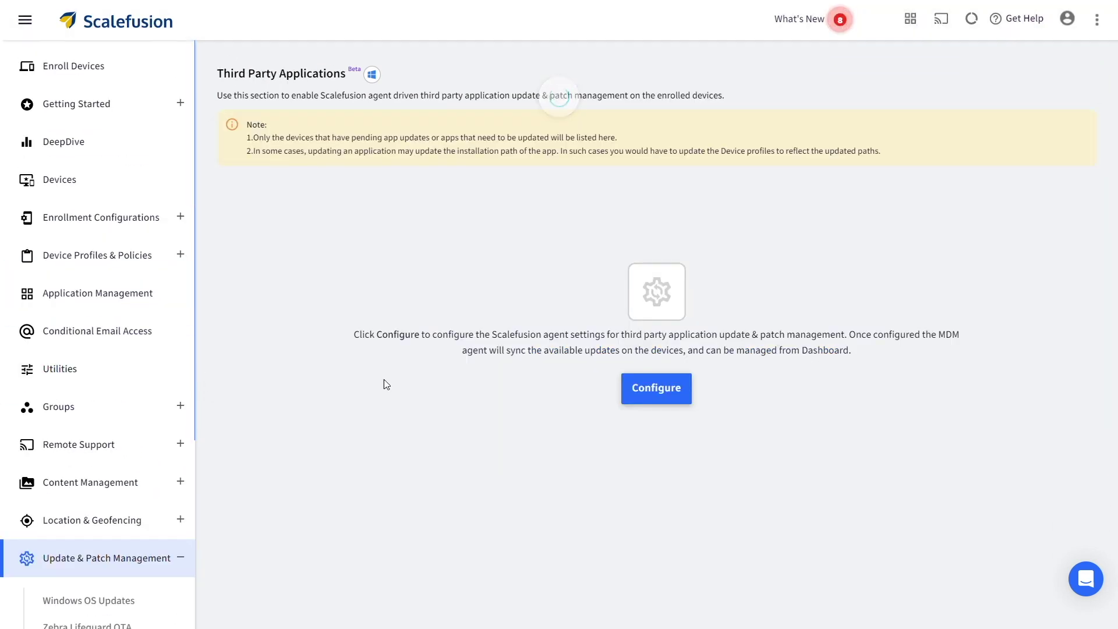
pyautogui.click(647, 388)
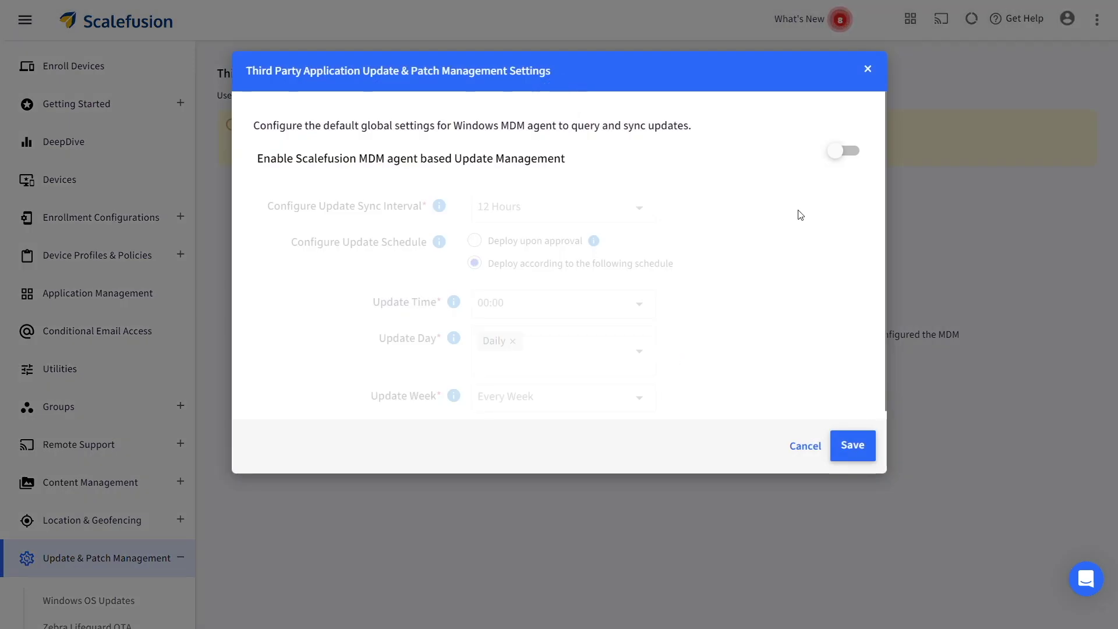
pyautogui.click(845, 157)
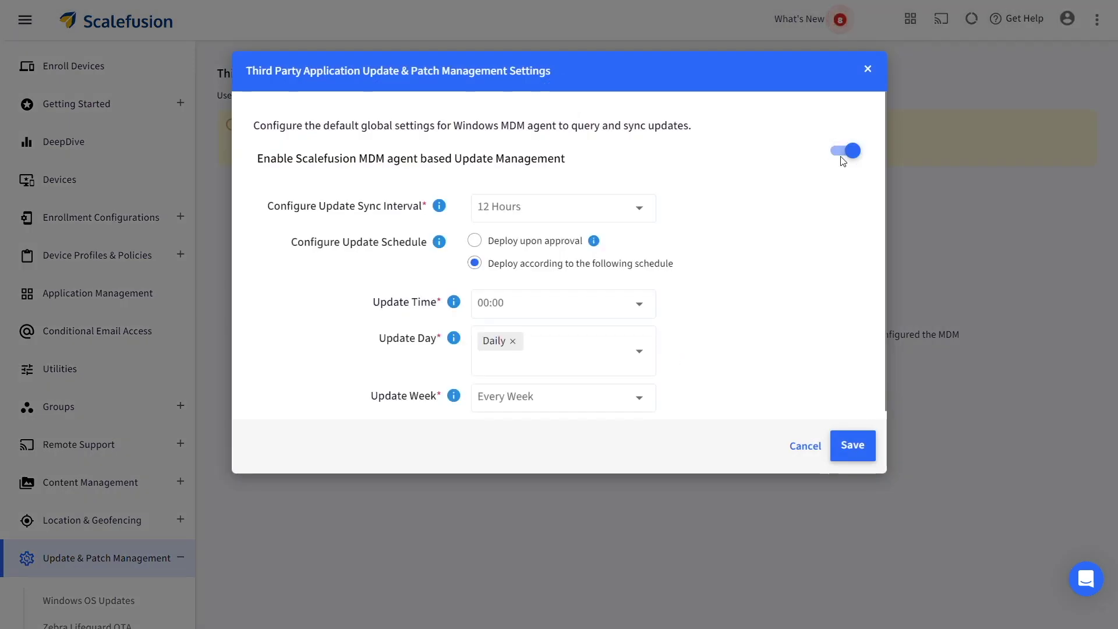
pyautogui.click(566, 208)
pyautogui.click(567, 207)
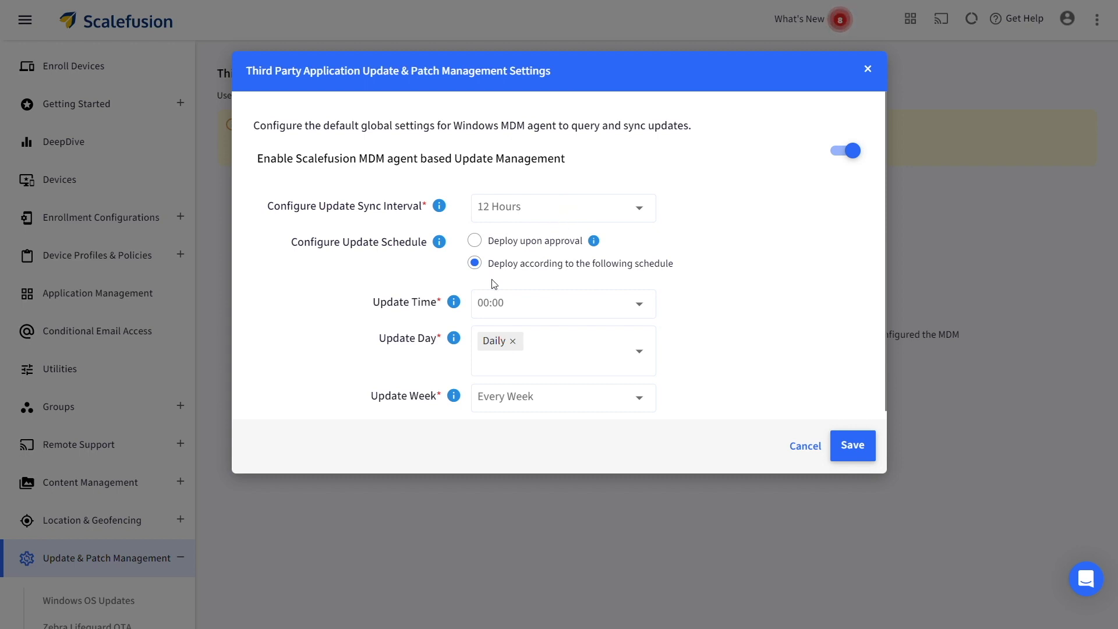
pyautogui.click(551, 302)
# Step: Keep the app patch update day at Daily and save the patch settings
pyautogui.click(568, 358)
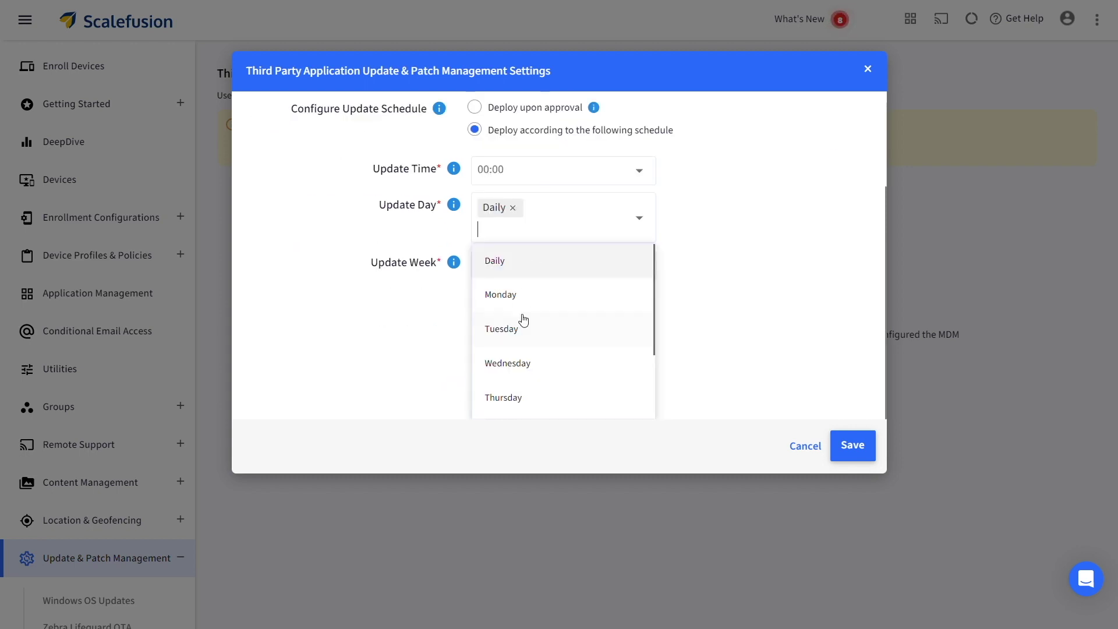
pyautogui.press('Escape')
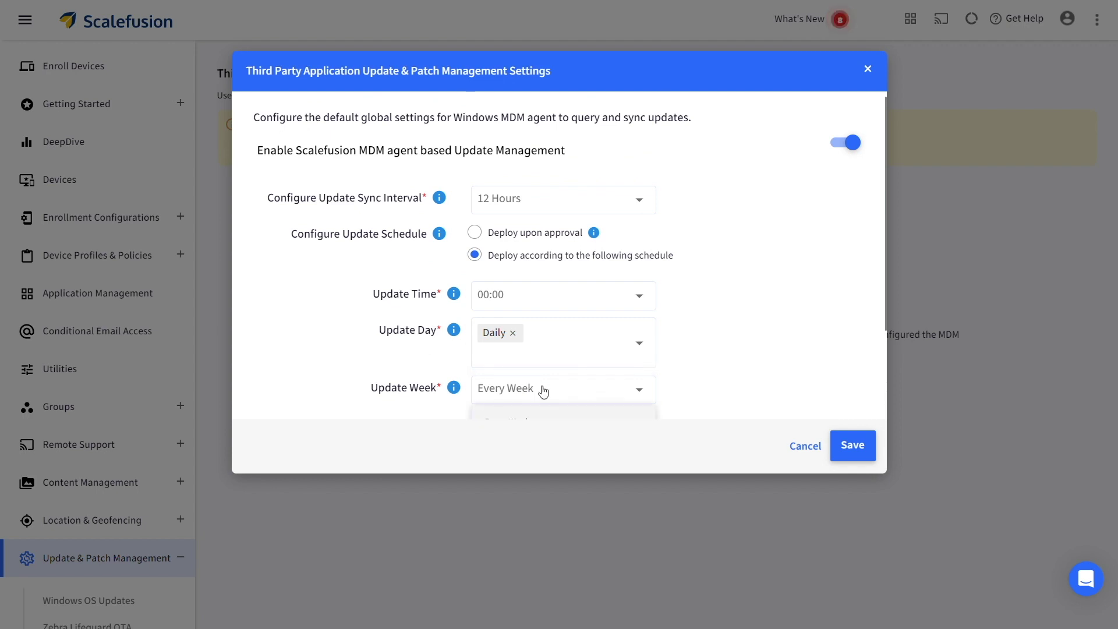
pyautogui.click(717, 289)
pyautogui.click(849, 448)
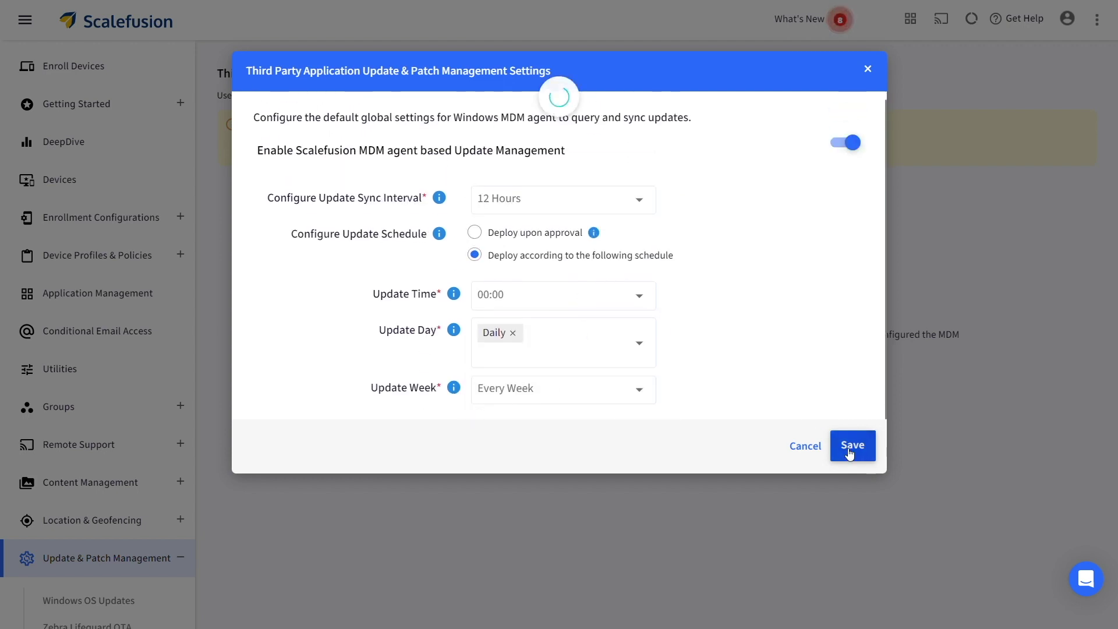